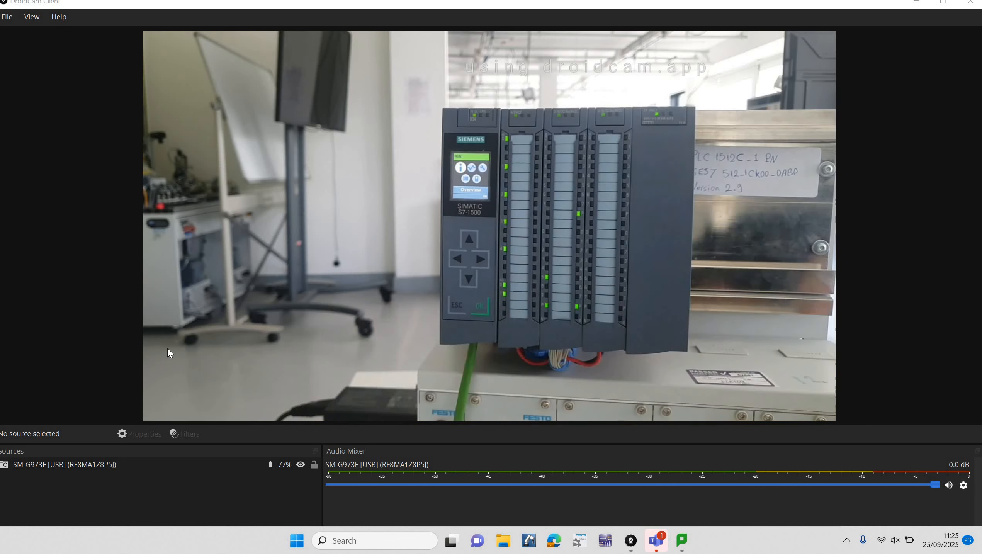
Switch from DroidCam to TIA Portal V18 and create a new project named "Hardaware Config-S7 1500".
left_click(916, 4)
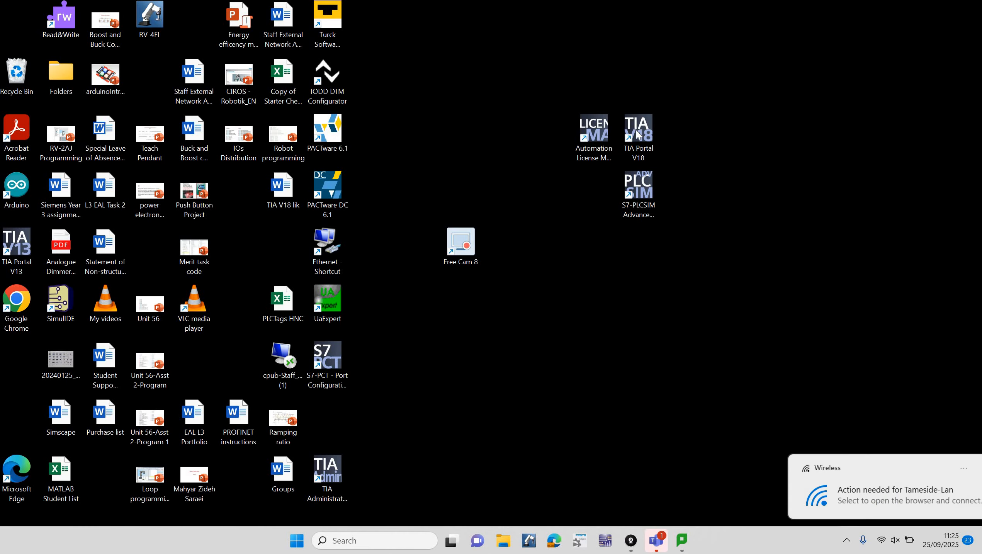
double_click(636, 131)
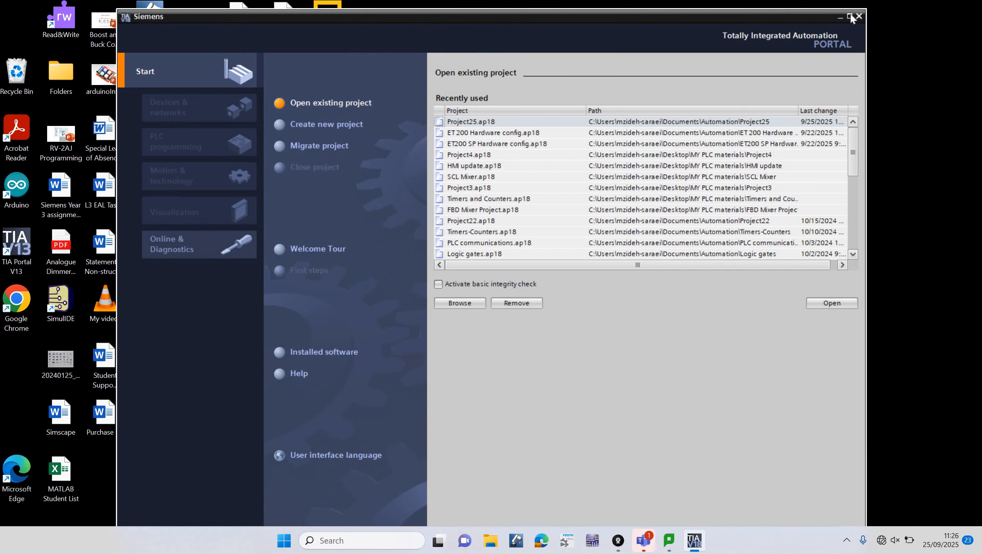
left_click(849, 16)
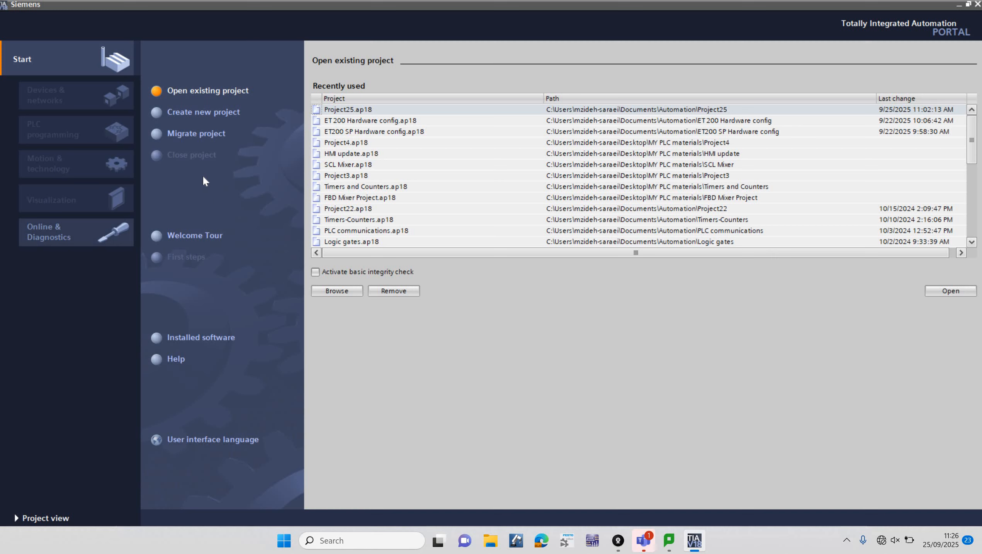
left_click(198, 113)
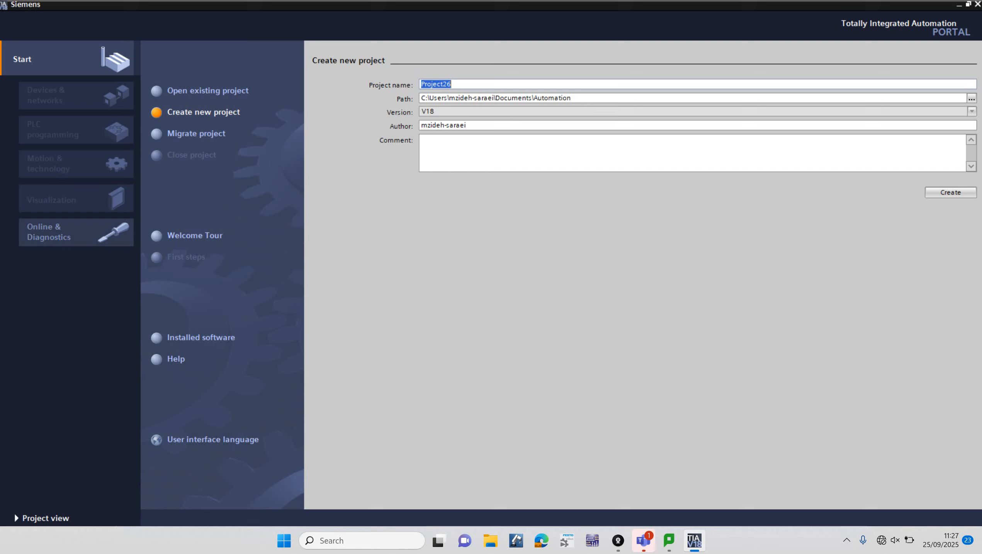
type("Hardaware Config-S7 1500")
left_click(950, 194)
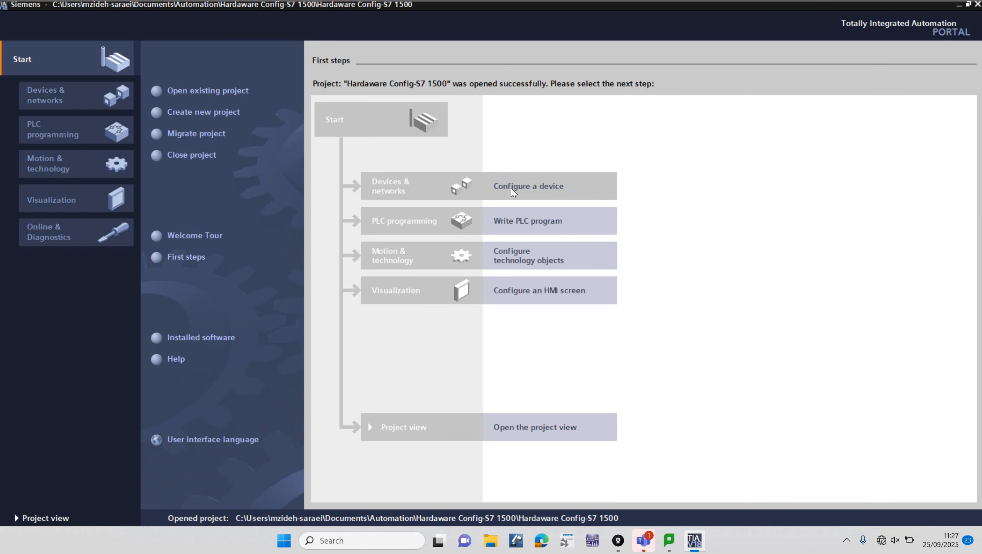
Begin configuring a new device and expand the CPU list of the SIMATIC S7-1500 controllers.
left_click(512, 190)
left_click(196, 115)
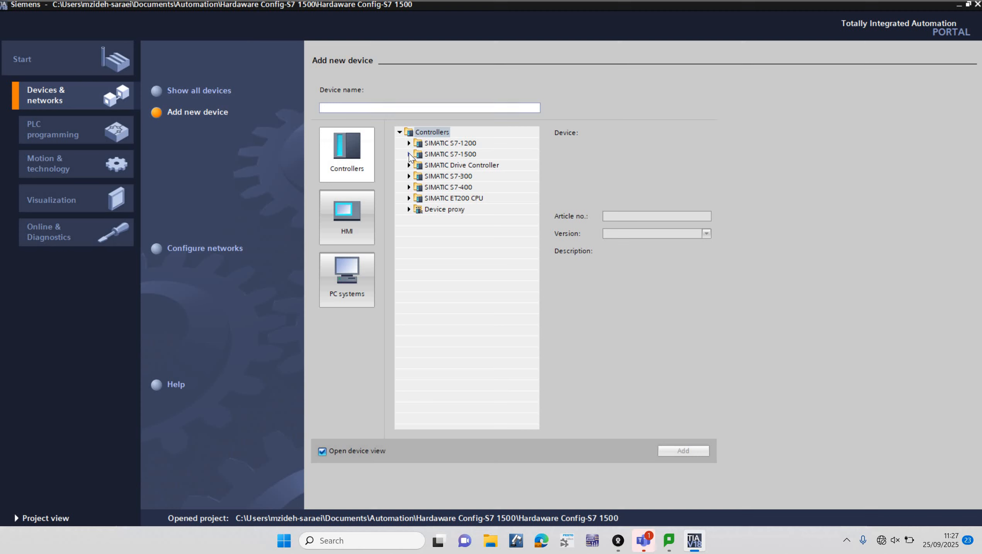
left_click(409, 154)
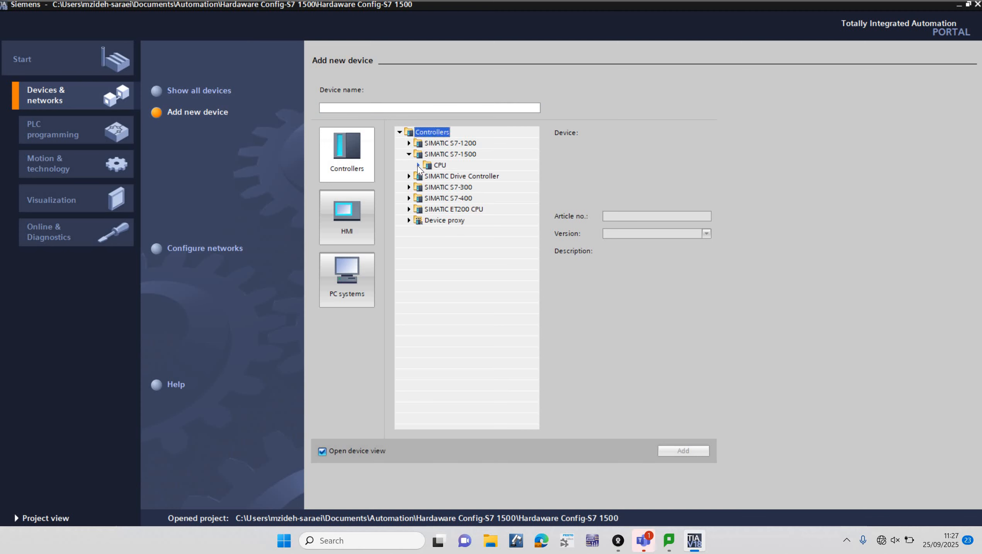
left_click(418, 166)
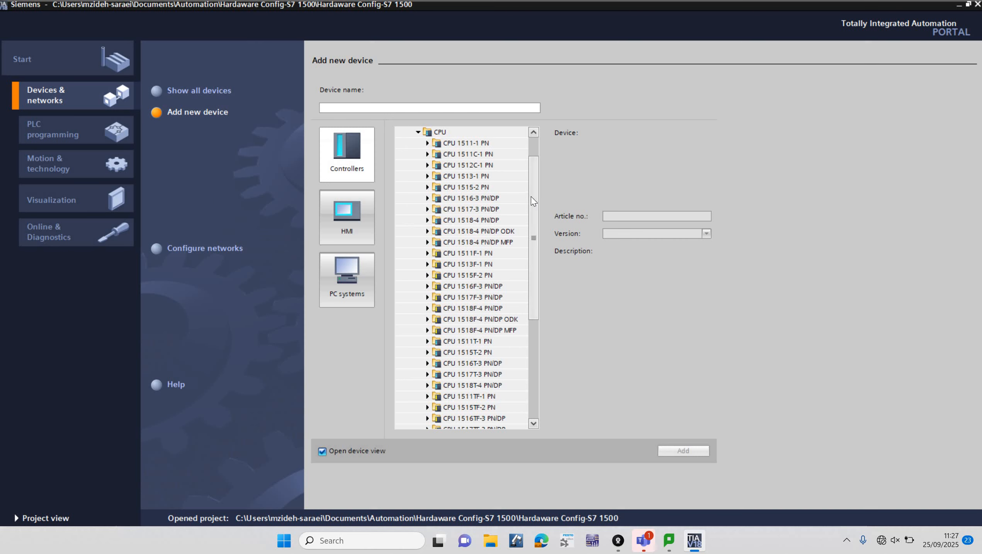
Find CPU 1512C-1 PN among the S7-1500 CPUs and examine its available article numbers.
scroll(533, 237, "down", 1)
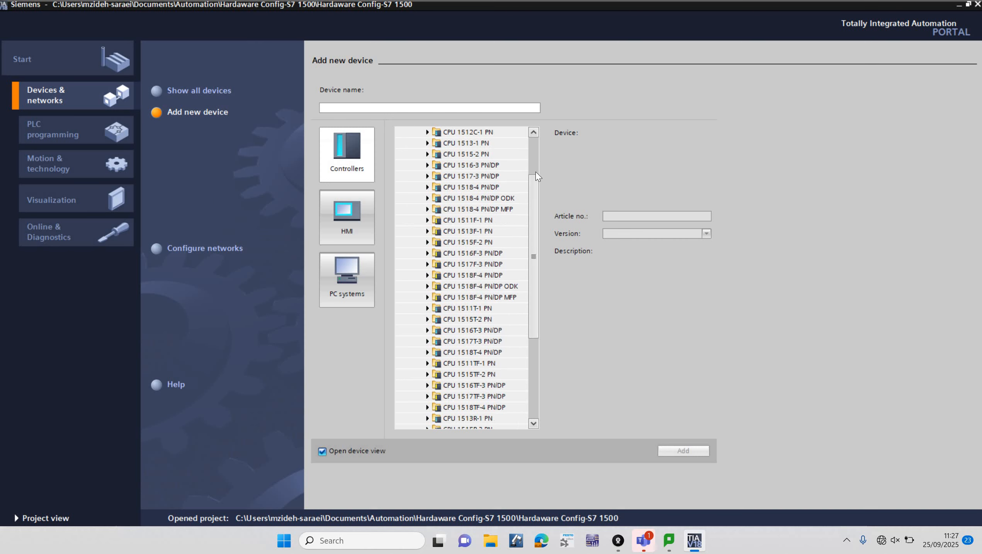
scroll(536, 178, "up", 1)
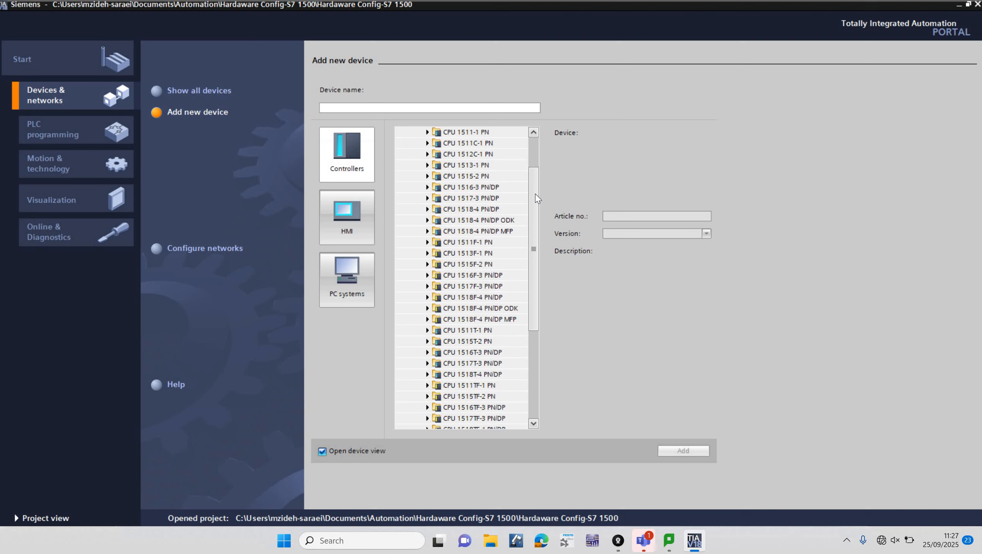
scroll(536, 197, "down", 1)
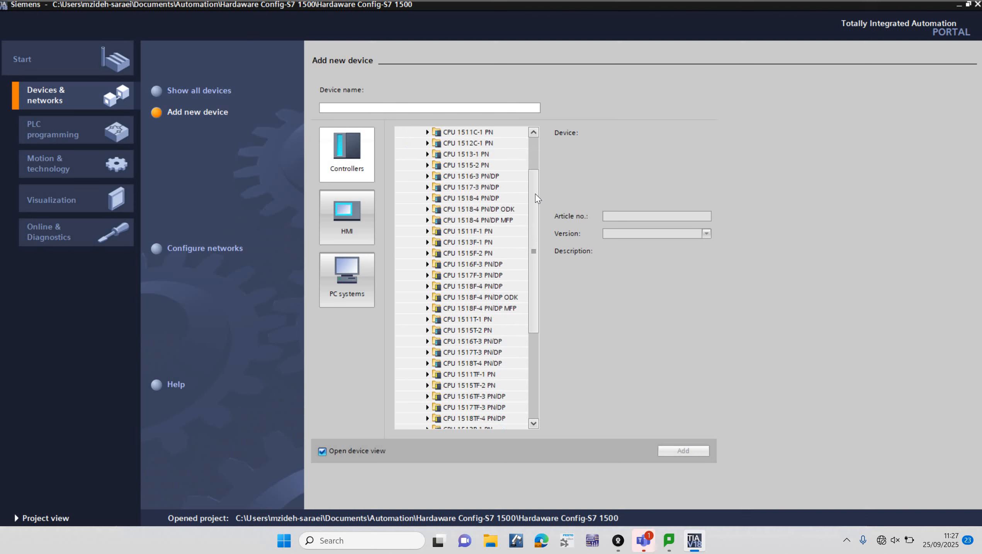
left_click(427, 143)
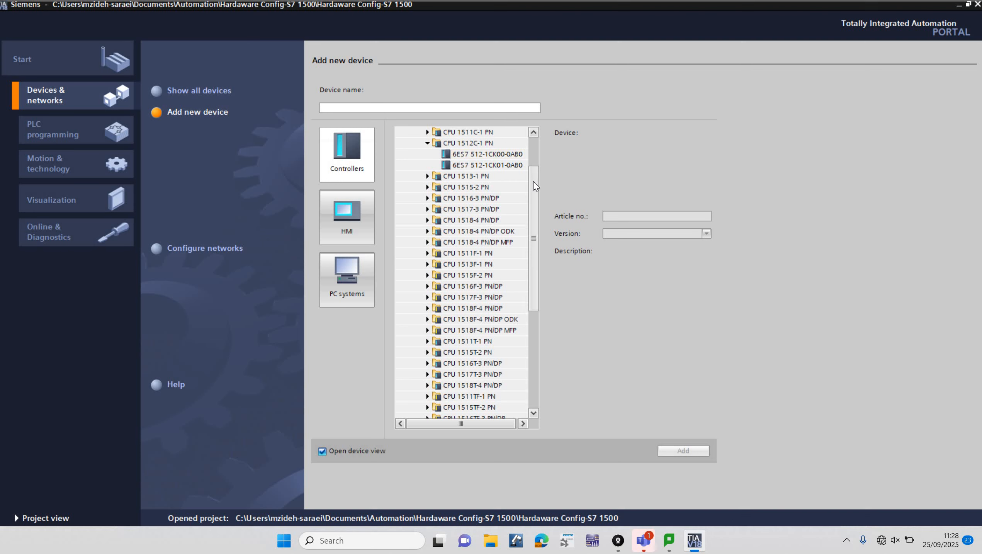
Add an Unspecified CPU 1500 (6ES7 5XX-XXXXX-XXXX) with firmware version V2.9 to the project.
left_click_drag(532, 250, 532, 341)
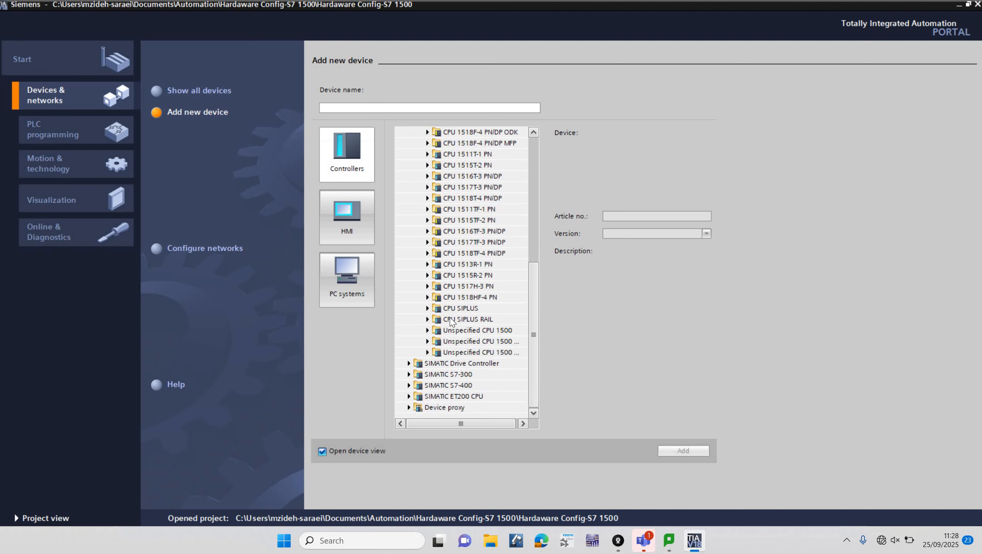
left_click(427, 330)
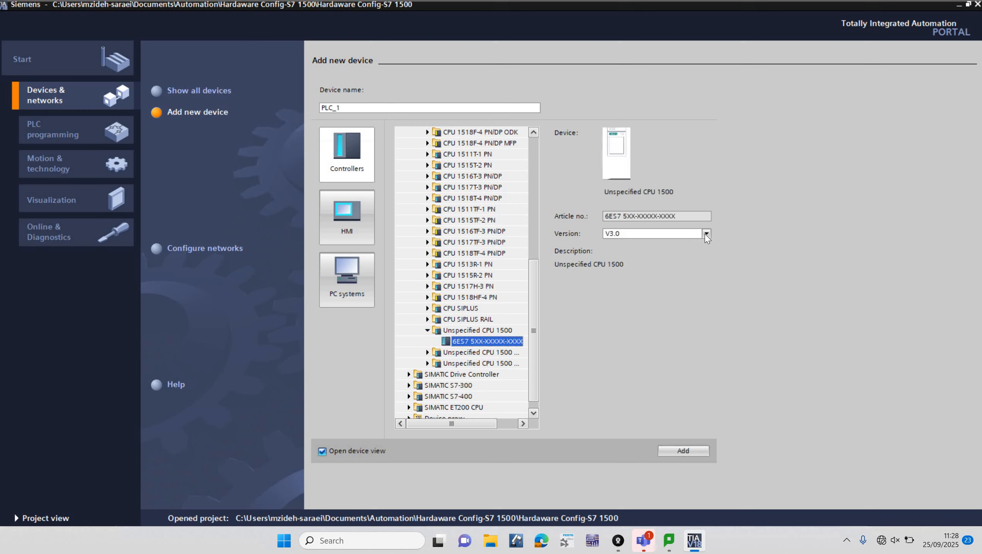
left_click(706, 234)
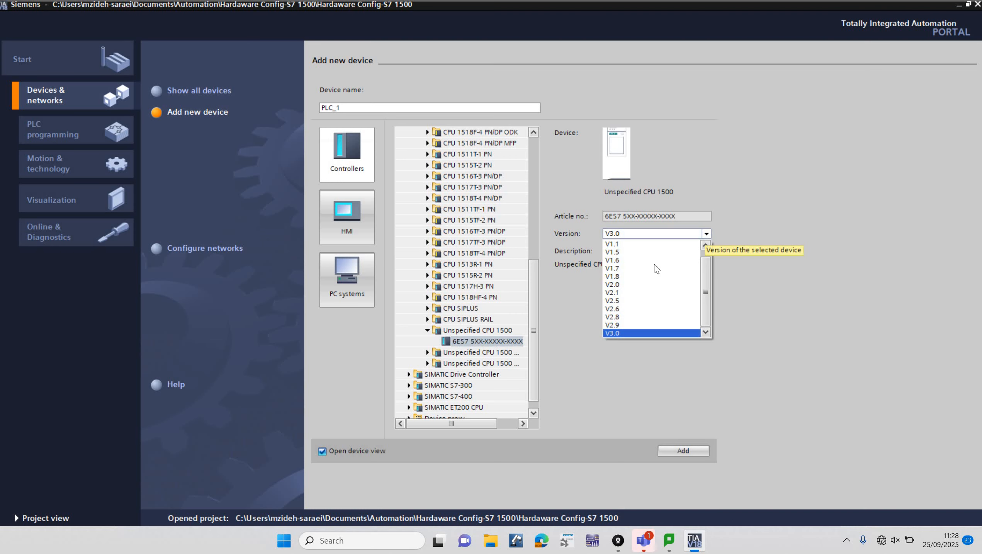
left_click(627, 325)
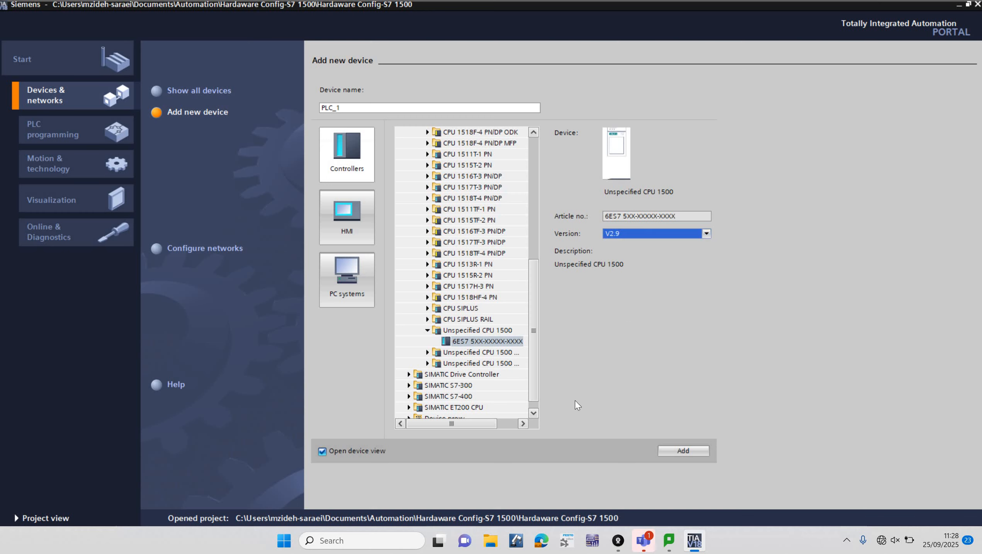
left_click(684, 451)
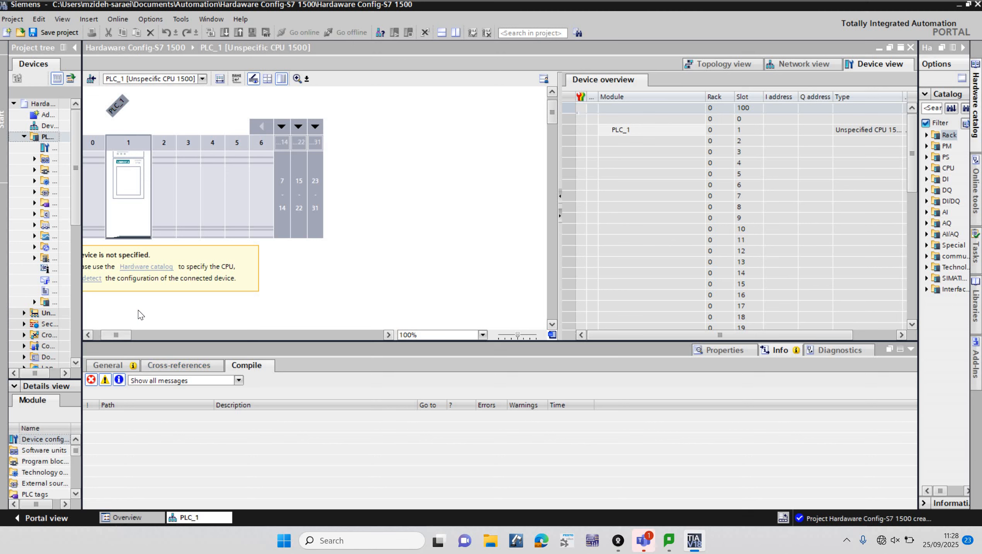
Open hardware detection for the unspecified PLC_1 and search the PN/IE interface for compatible accessible nodes.
left_click(194, 278)
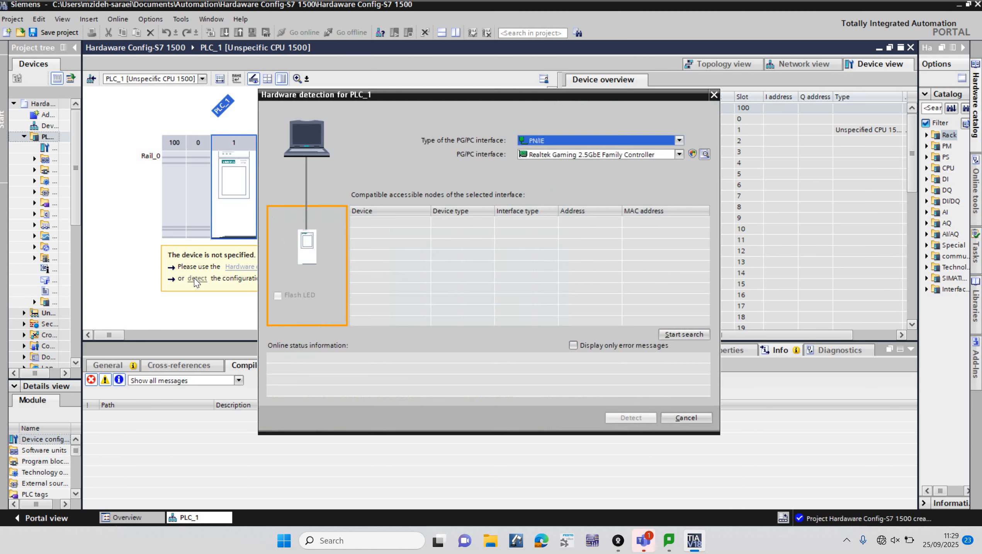
left_click(683, 335)
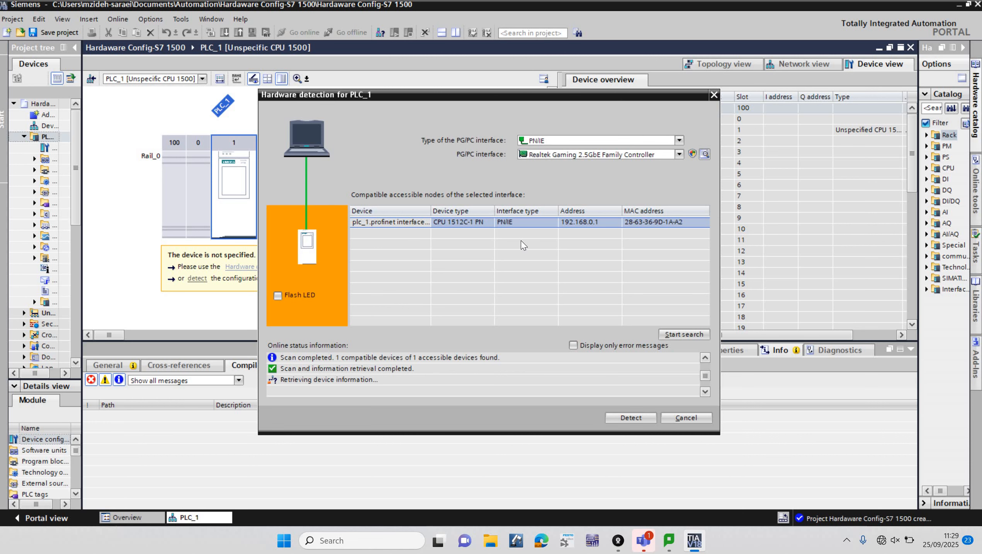
Flash the found CPU's LED, check it on the hardware in DroidCam, and turn the flashing off in TIA Portal.
left_click(278, 296)
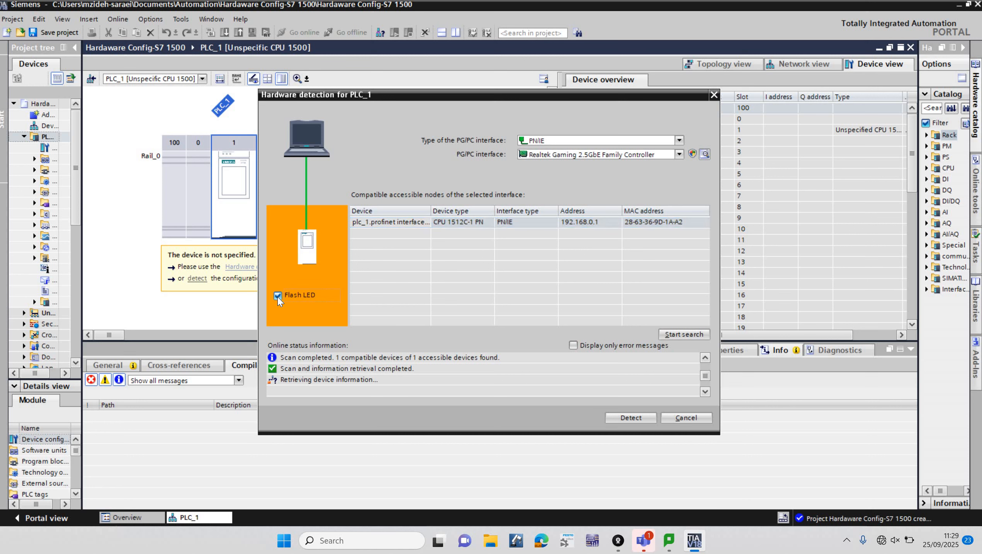
left_click(617, 541)
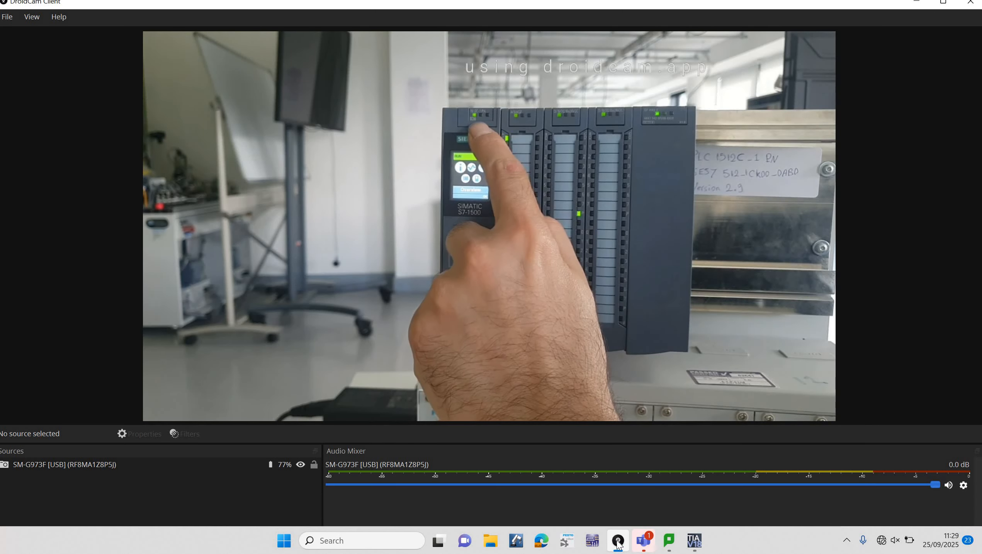
left_click(694, 541)
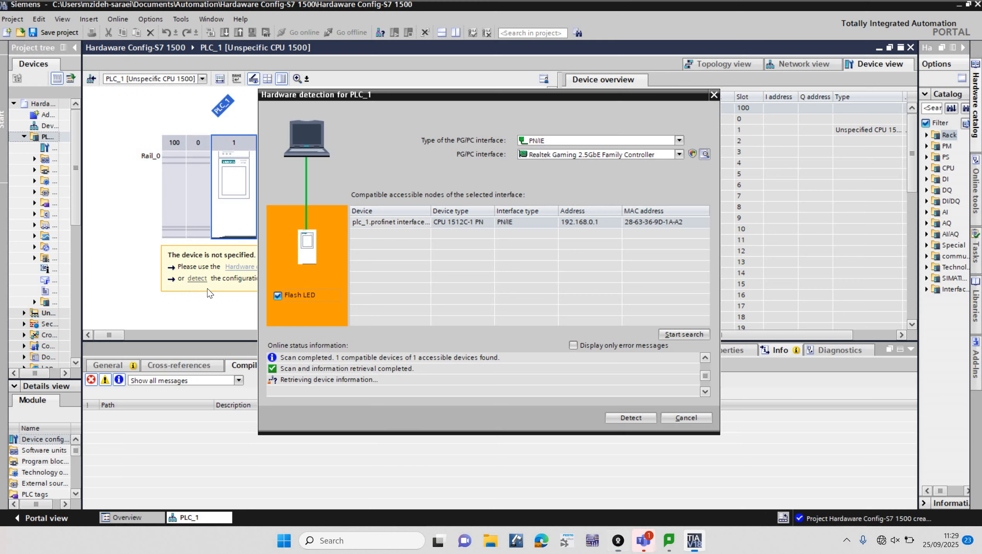
left_click(278, 295)
Detect the connected PLC's configuration, trusting the device, and finish its security settings with confidential configuration data protection deactivated.
left_click(630, 417)
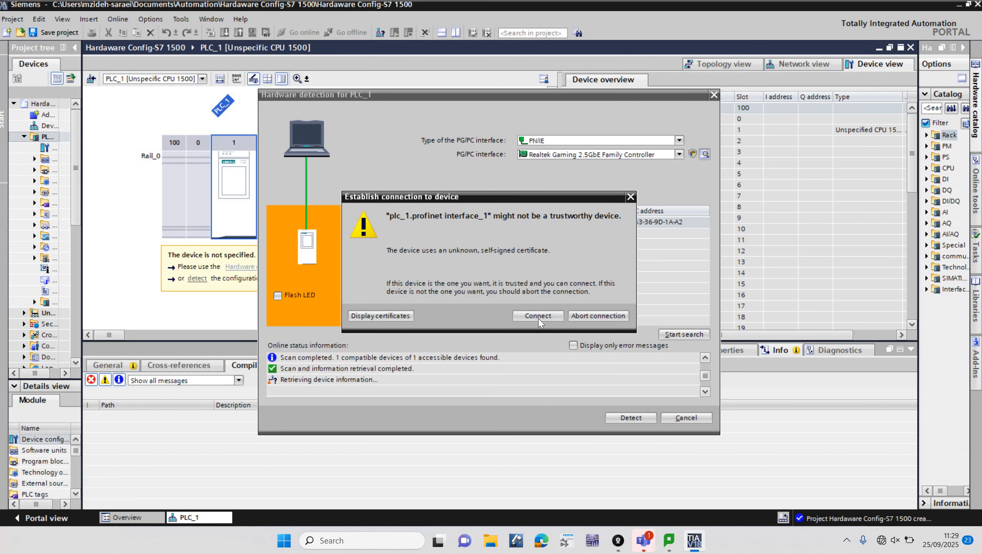
left_click(538, 315)
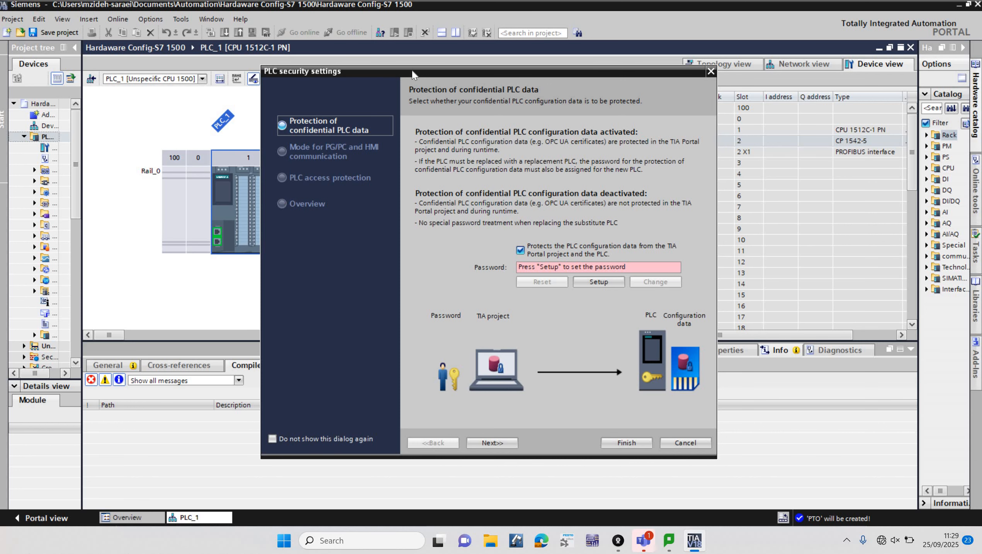
left_click_drag(525, 69, 636, 62)
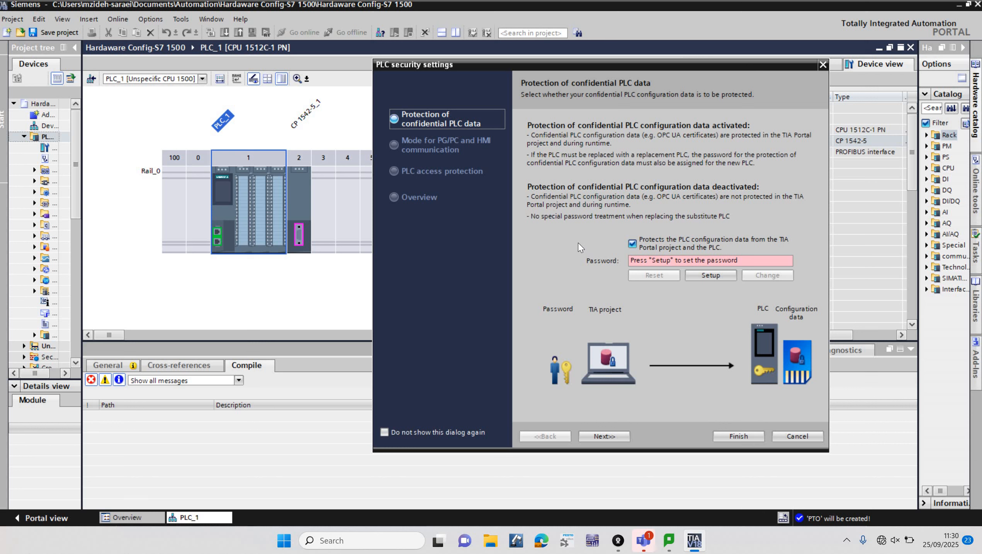
left_click(632, 243)
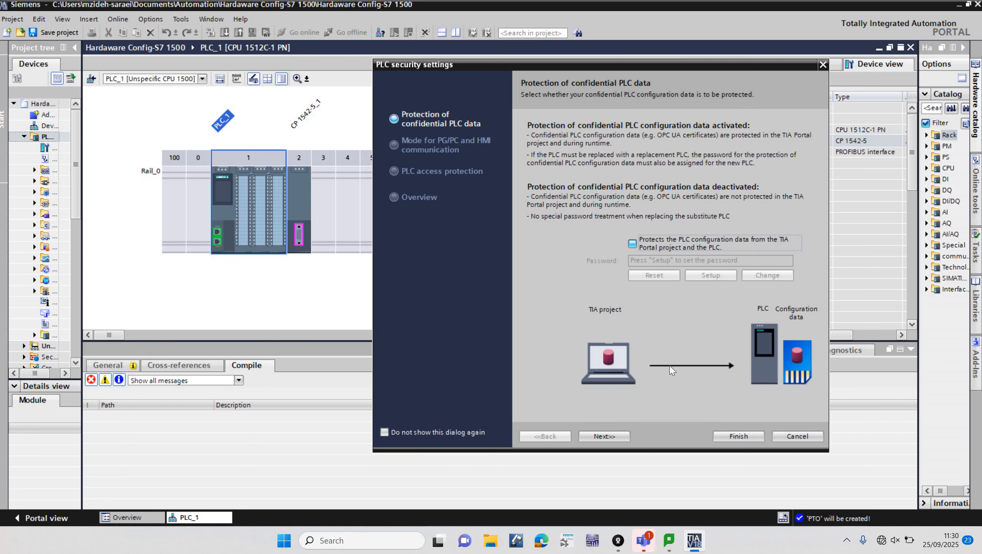
left_click(738, 436)
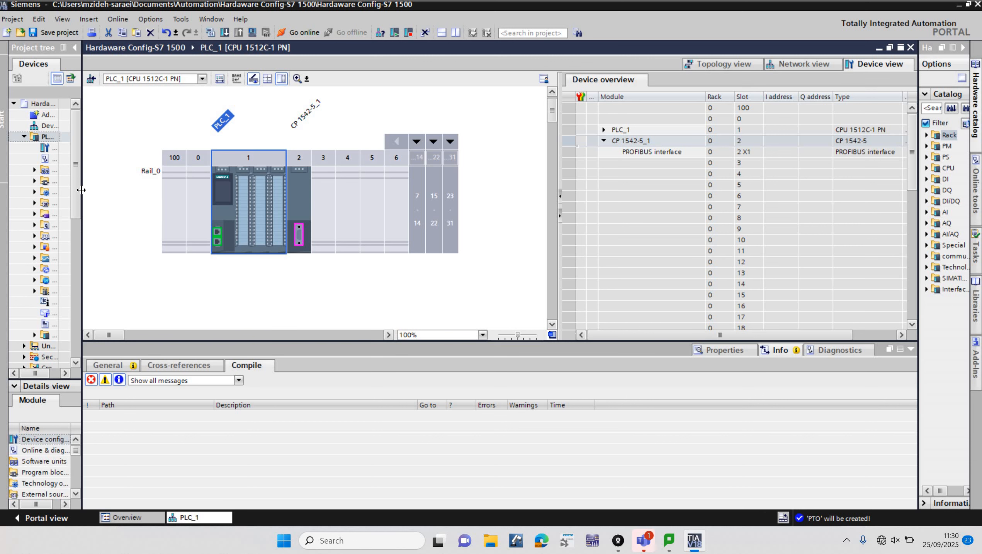
Start downloading PLC_1 to the device, search for compatible targets and load to the found CPU 1512C-1 PN.
left_click_drag(82, 190, 157, 185)
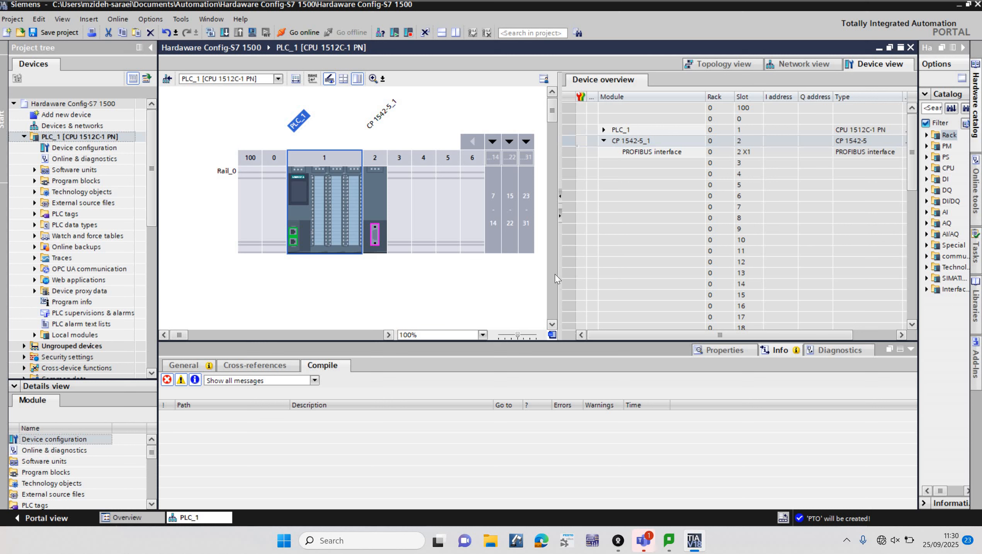
left_click_drag(612, 333, 631, 335)
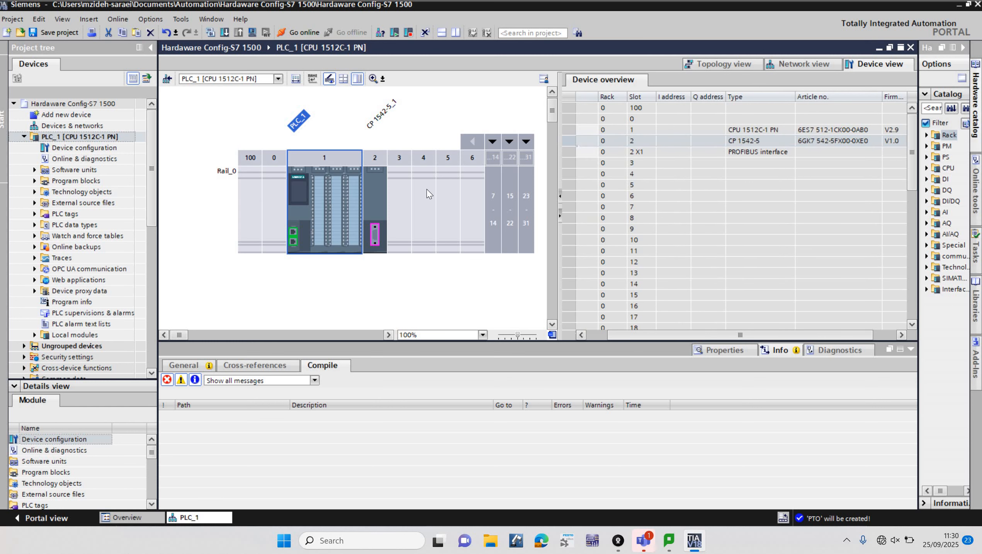
left_click(86, 137)
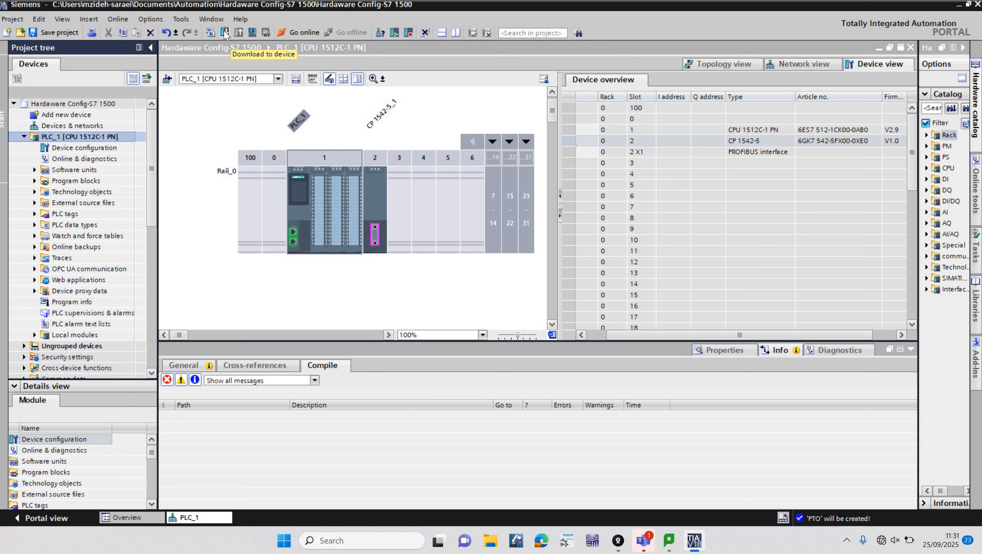
left_click(224, 33)
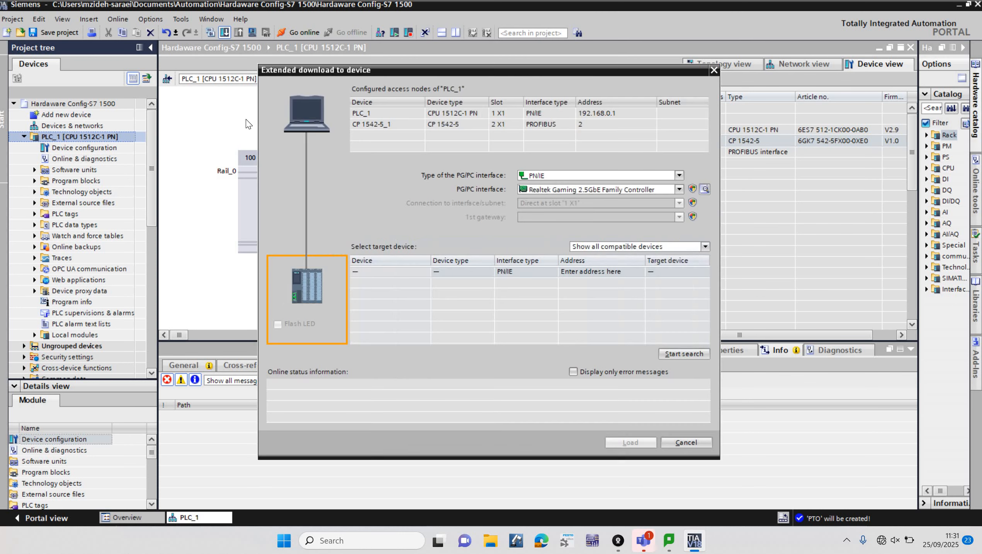
left_click(682, 353)
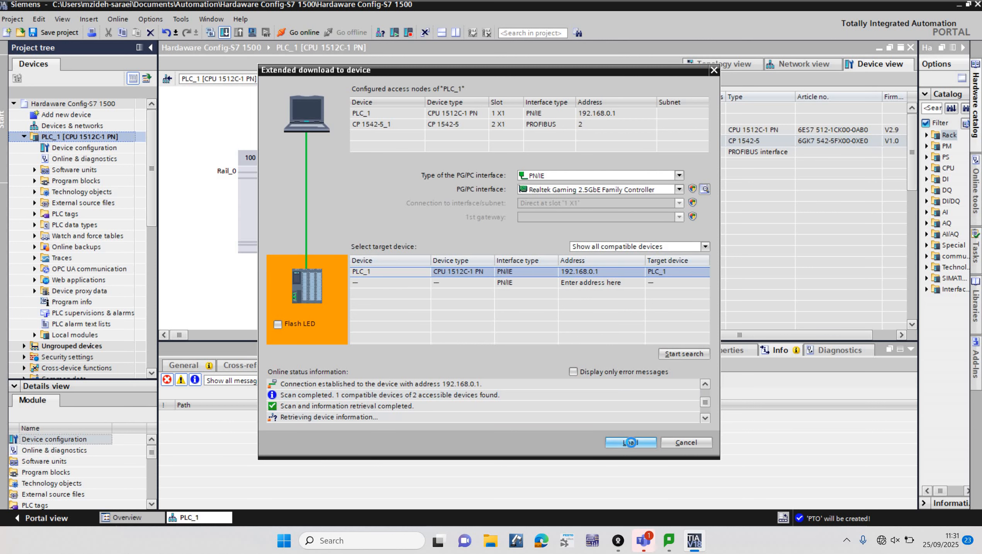
left_click(631, 443)
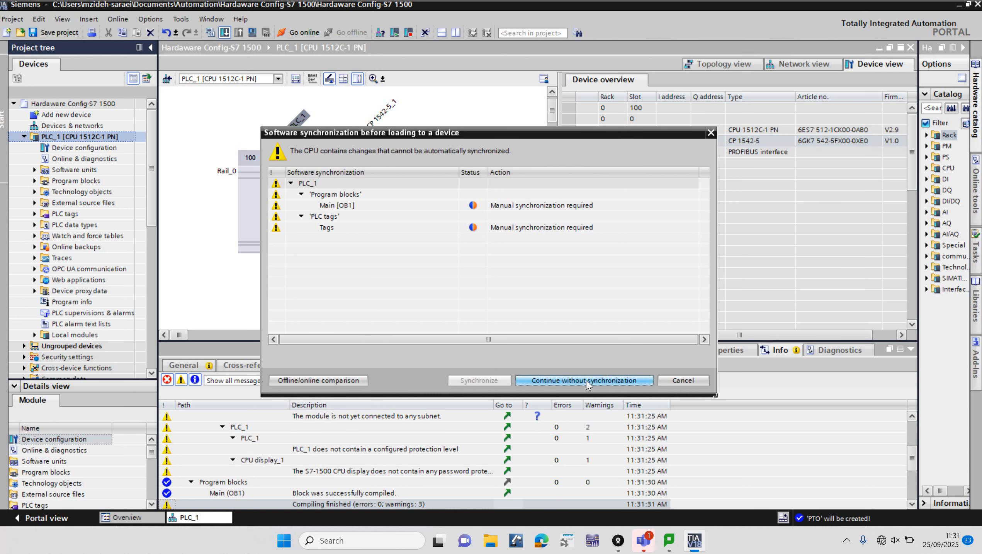
Load PLC_1 without synchronization with all modules stopped, check the hardware in DroidCam, and finish in TIA Portal by starting the module.
left_click(586, 381)
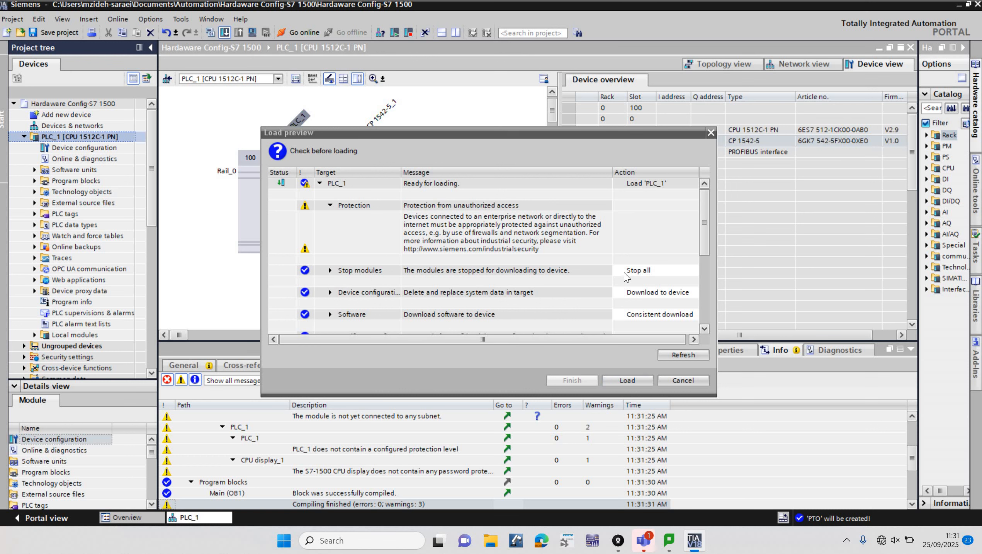
left_click(627, 381)
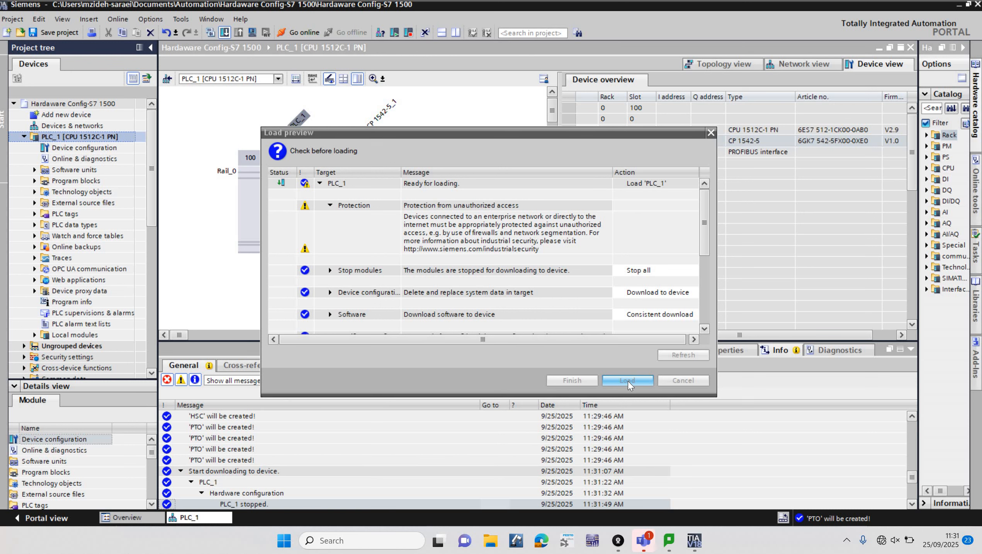
left_click(619, 543)
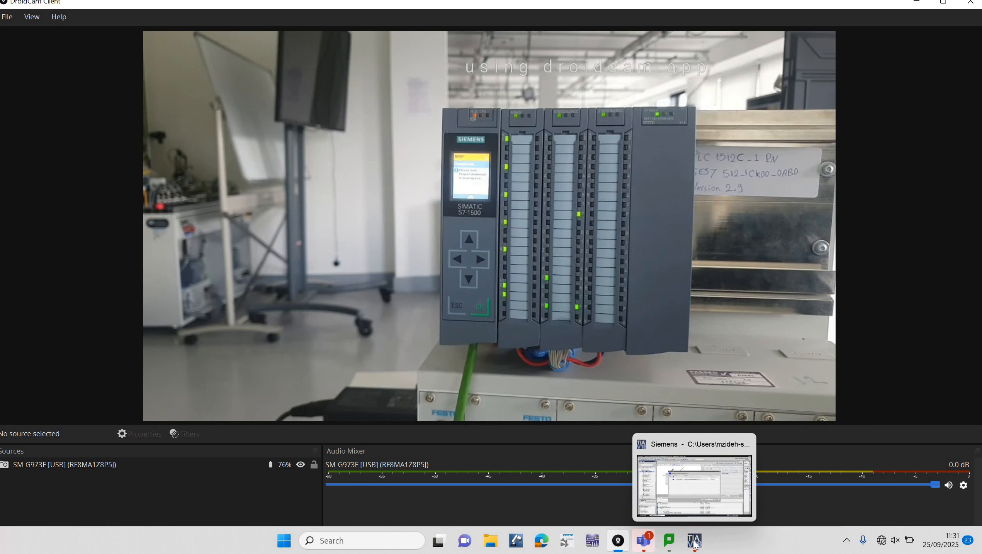
left_click(694, 542)
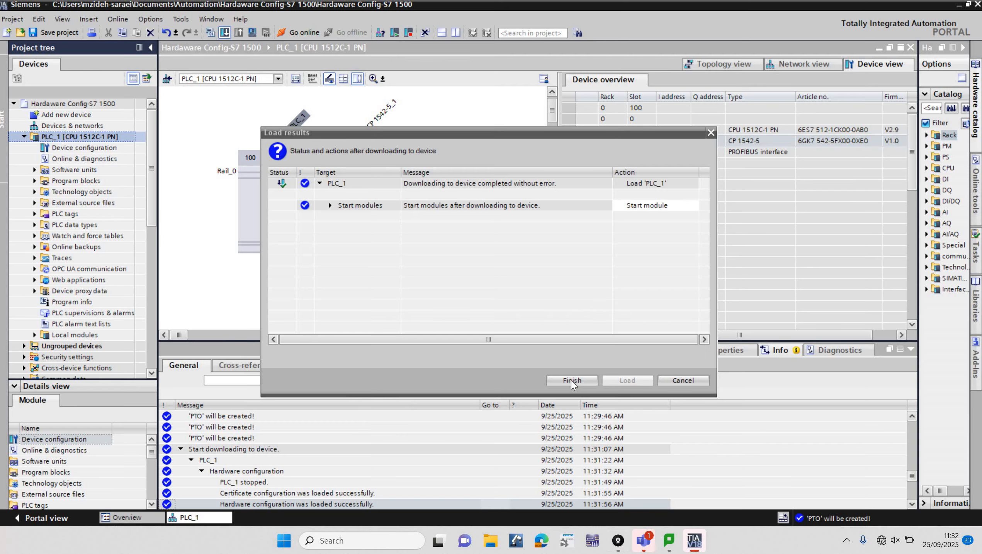
left_click(570, 380)
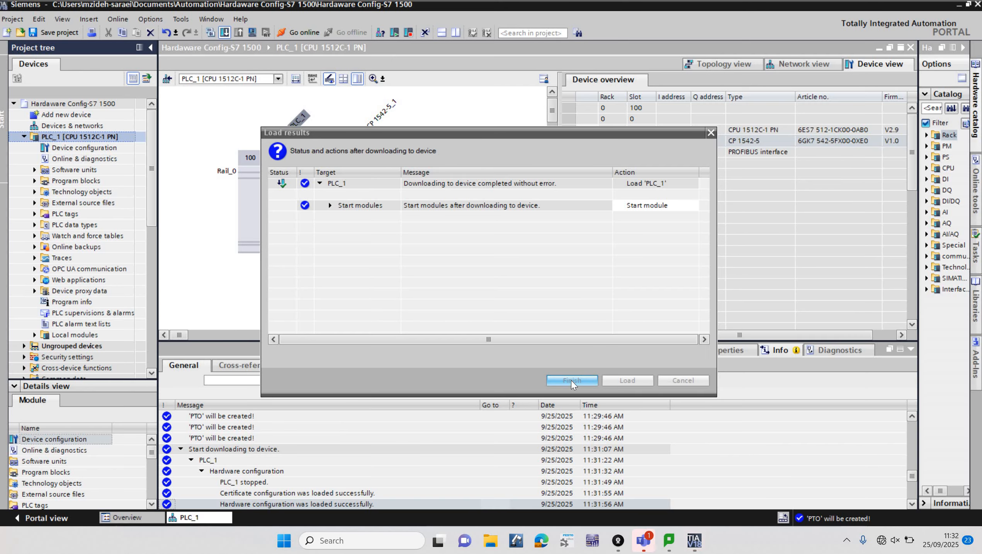